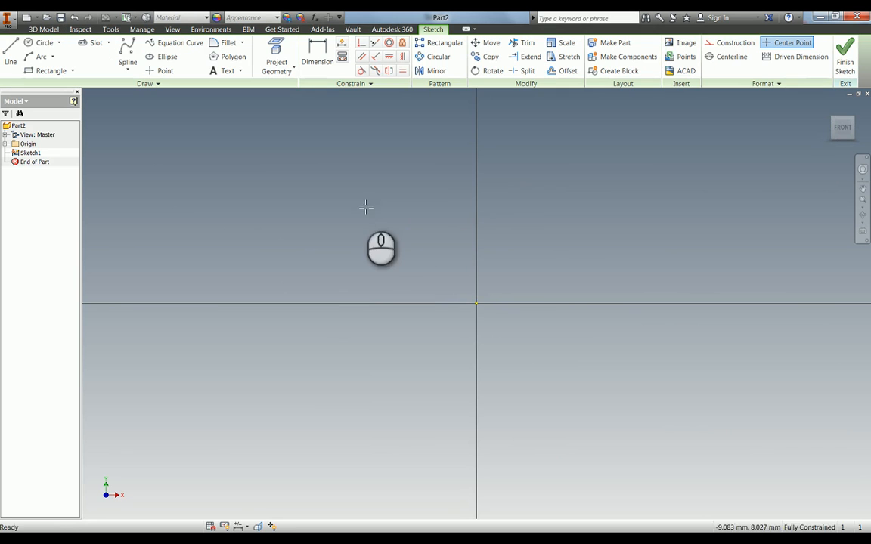
- Sketch a circle centred on the origin and dimension its diameter as 6 mm
{"action": "key", "text": "c"}
{"action": "left_click", "coordinate": [476, 305]}
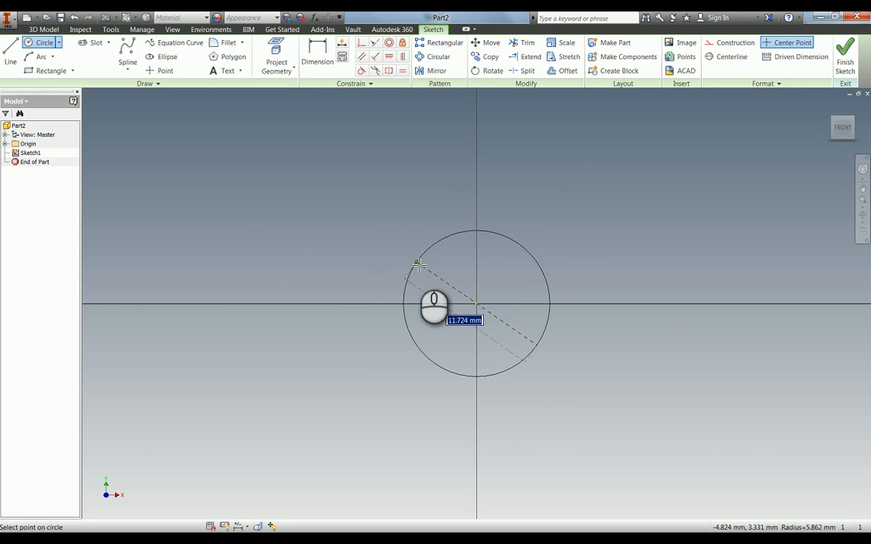
{"action": "left_click", "coordinate": [419, 264]}
{"action": "key", "text": "d"}
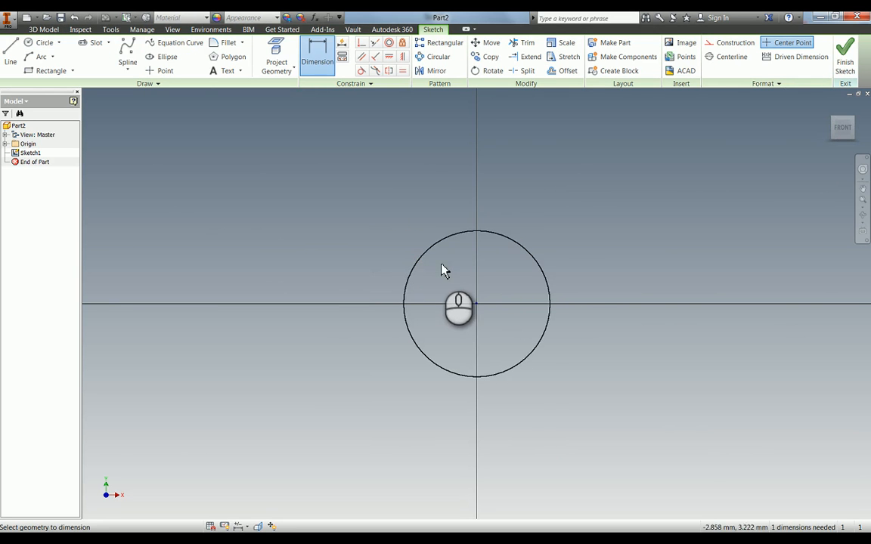
{"action": "left_click", "coordinate": [427, 258]}
{"action": "left_click", "coordinate": [347, 224]}
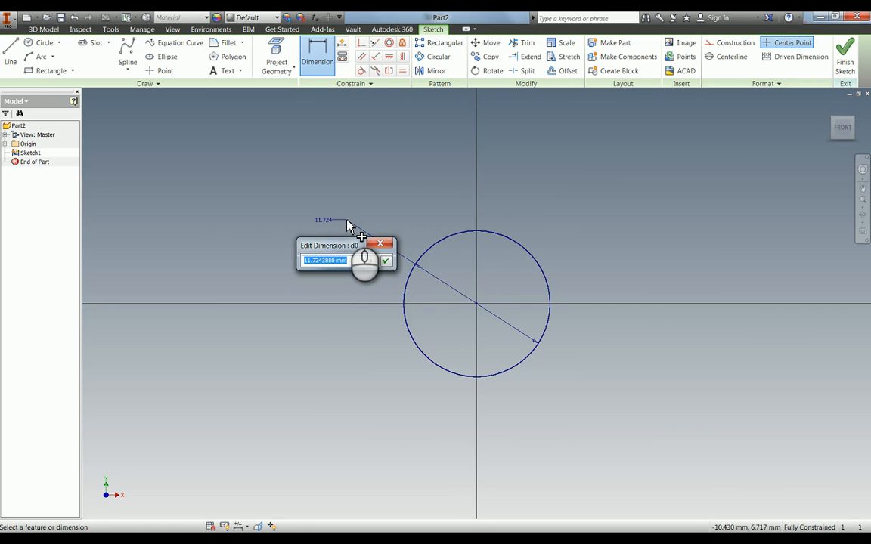
{"action": "type", "text": "6"}
{"action": "key", "text": "Return"}
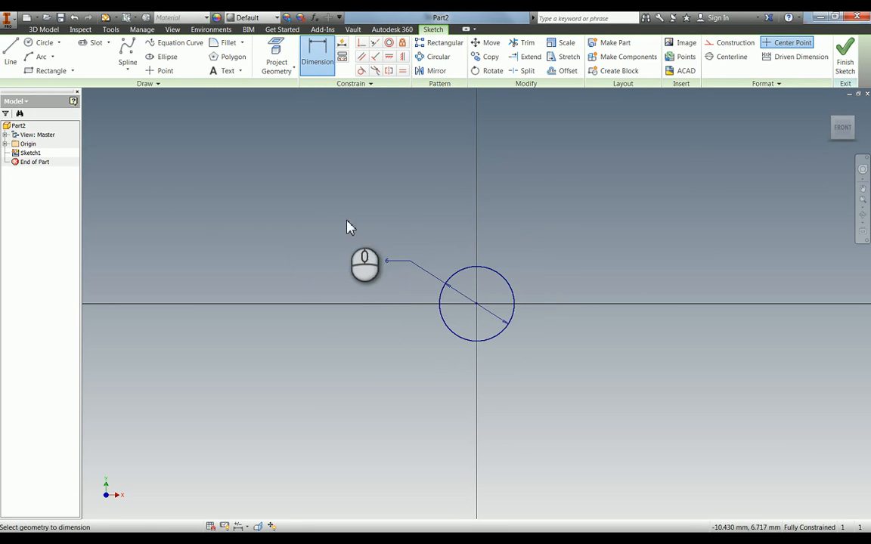
- Open the tolerance settings of the circle's diameter dimension and set the tolerance type to Limits/Fits-Linear
{"action": "double_click", "coordinate": [391, 262]}
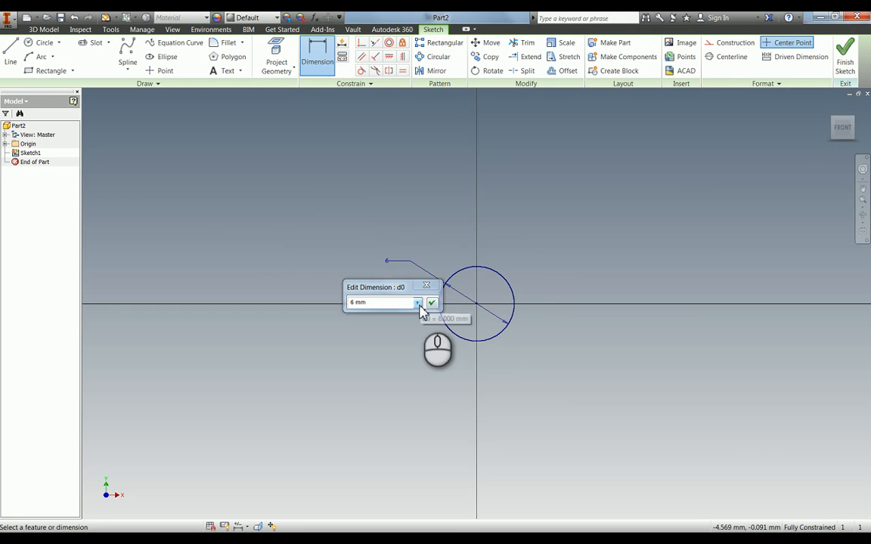
{"action": "left_click", "coordinate": [420, 305]}
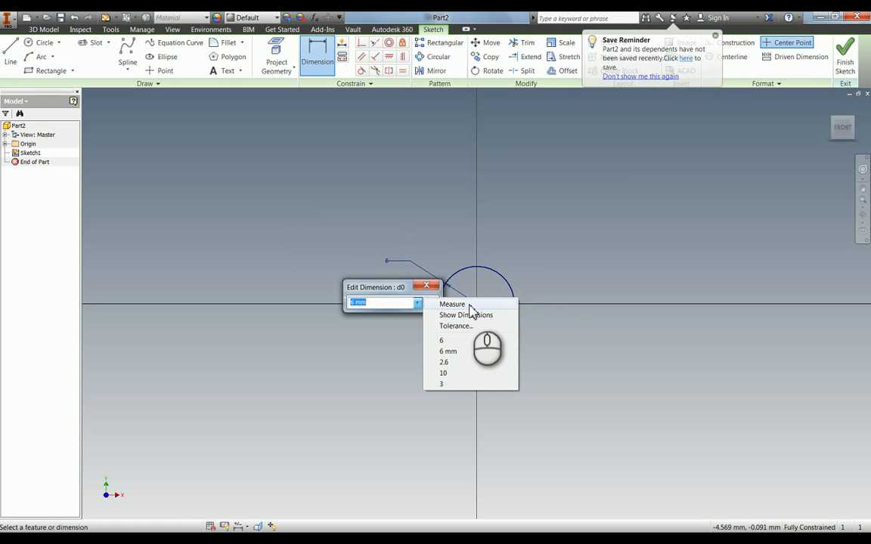
{"action": "left_click", "coordinate": [465, 327]}
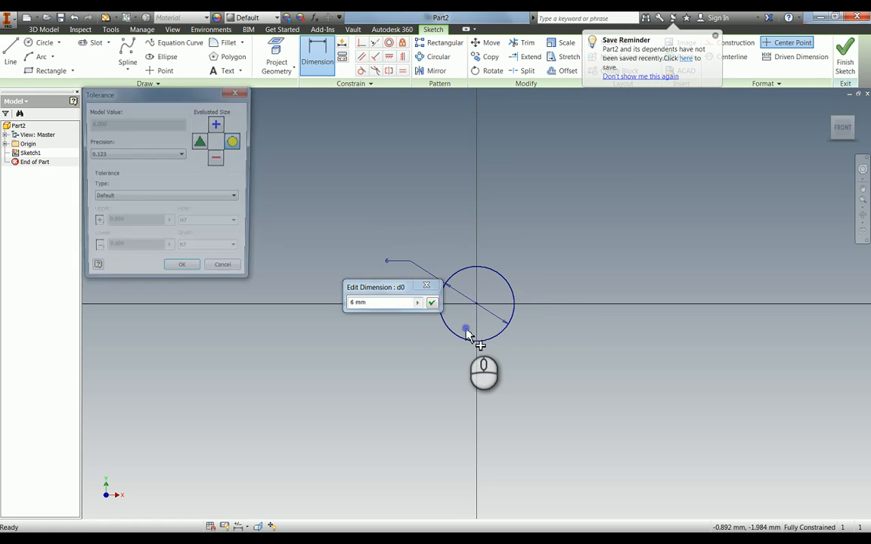
{"action": "left_click", "coordinate": [125, 198]}
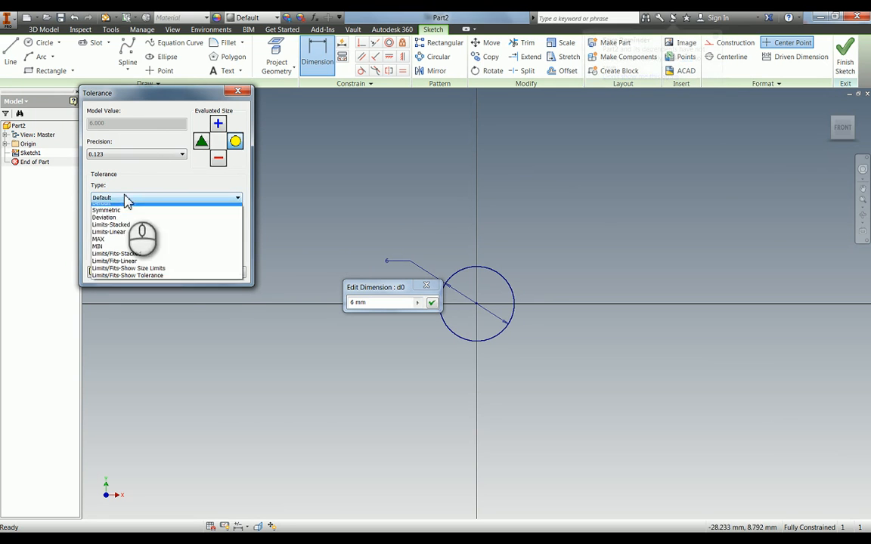
{"action": "left_click", "coordinate": [209, 265]}
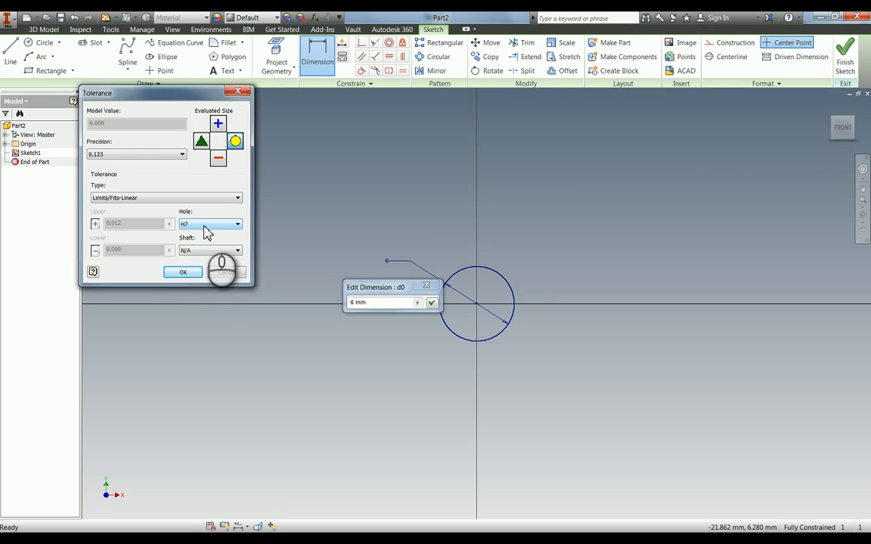
- Choose shaft fit g6 for the diameter's tolerance and apply it to the dimension
{"action": "left_click", "coordinate": [204, 227]}
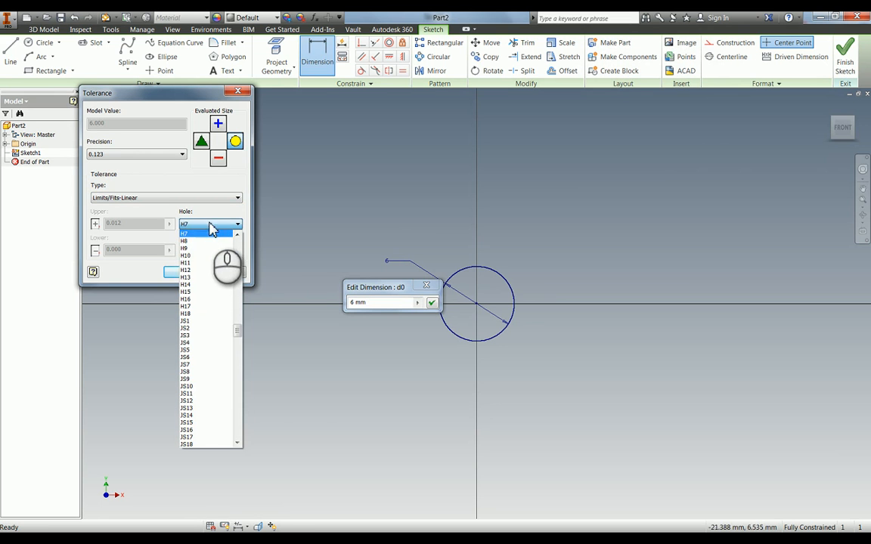
{"action": "left_click", "coordinate": [210, 225]}
{"action": "left_click", "coordinate": [205, 253]}
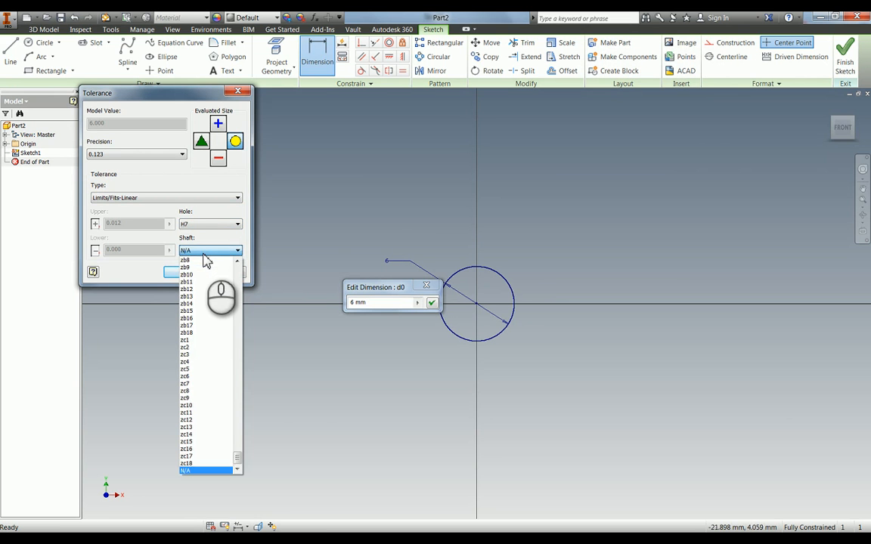
{"action": "key", "text": "g"}
{"action": "left_click", "coordinate": [198, 297]}
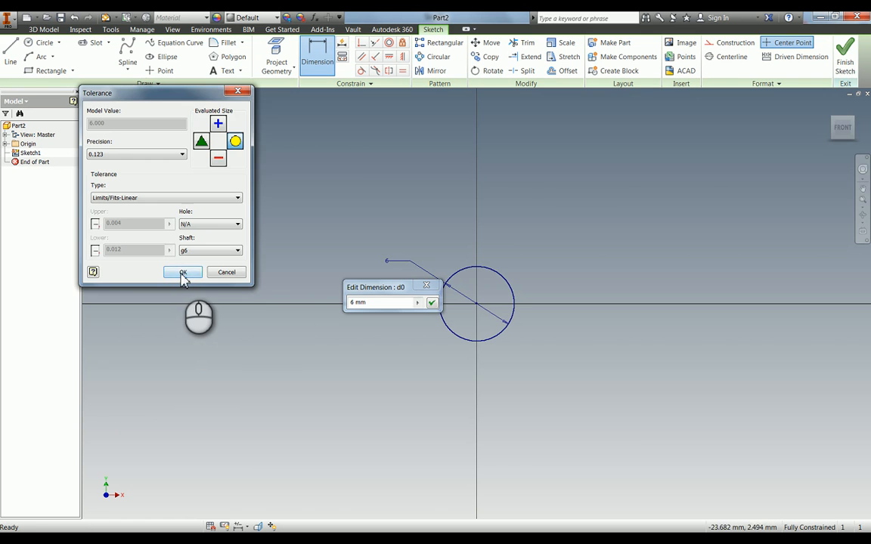
{"action": "left_click", "coordinate": [182, 274]}
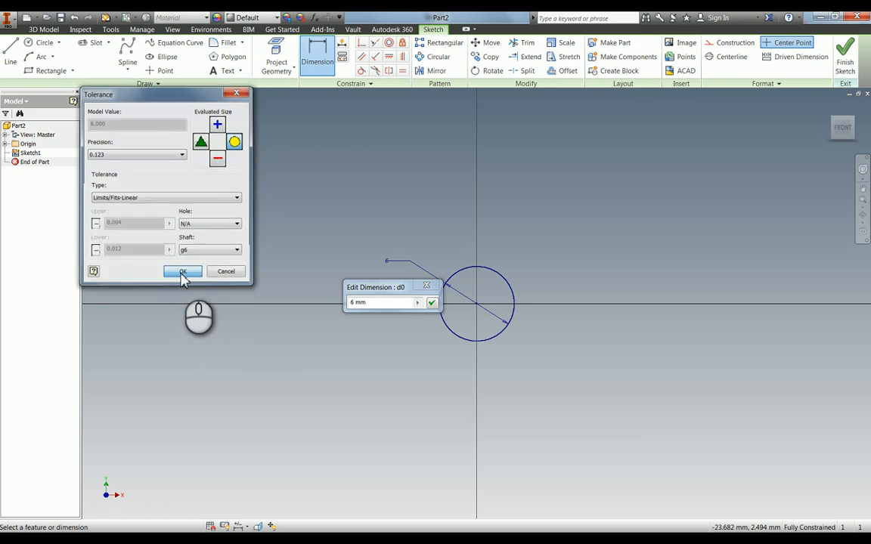
{"action": "left_click", "coordinate": [430, 305]}
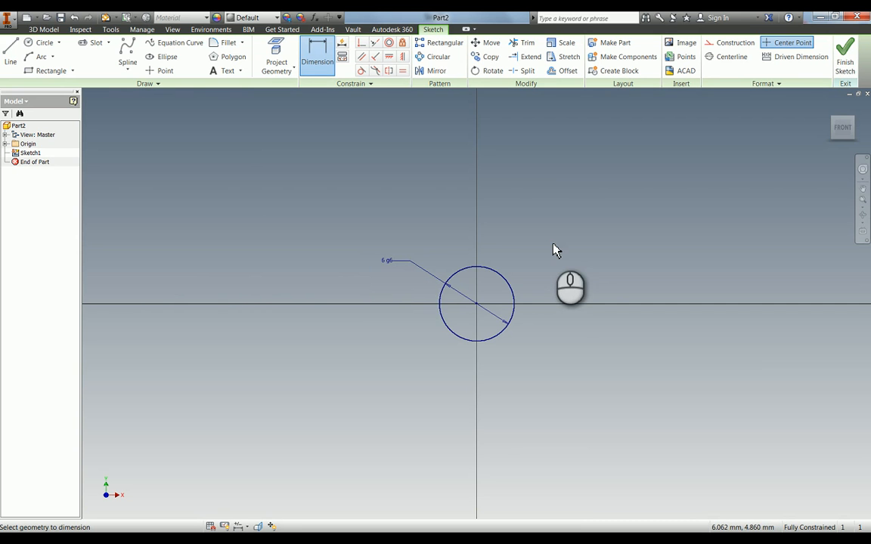
- Extrude the circle symmetrically about the sketch plane to a total length of 66 mm
{"action": "key", "text": "e"}
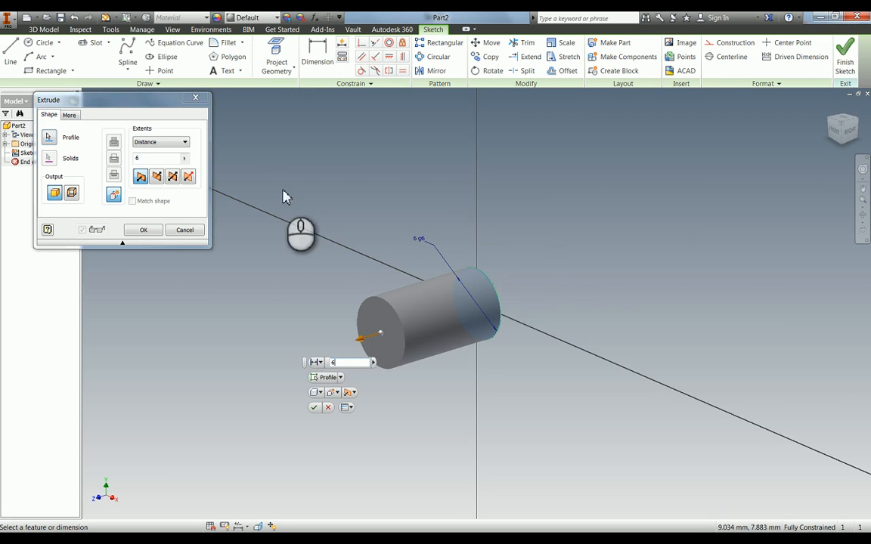
{"action": "type", "text": "66"}
{"action": "left_click", "coordinate": [172, 176]}
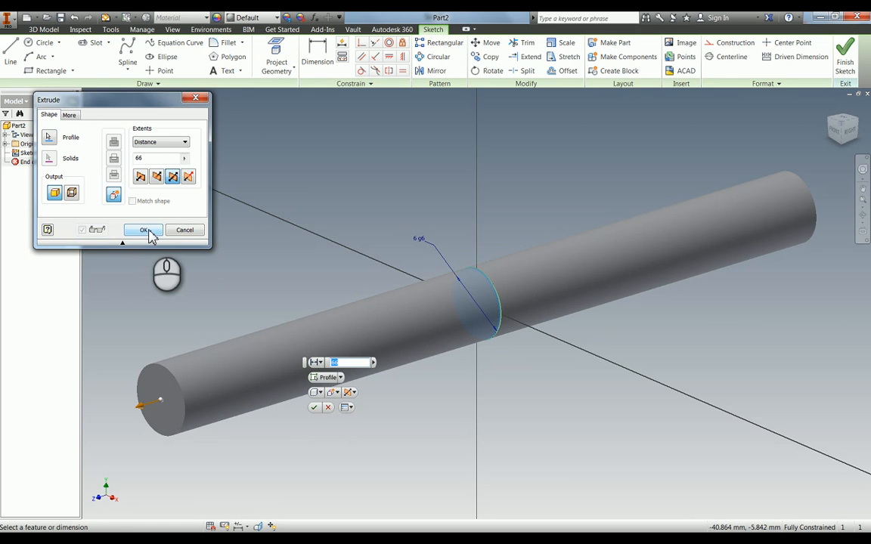
{"action": "left_click", "coordinate": [145, 231]}
- Start a sketch on the YZ Plane with the graphics sliced and project the rod's long side edge
{"action": "key", "text": "w"}
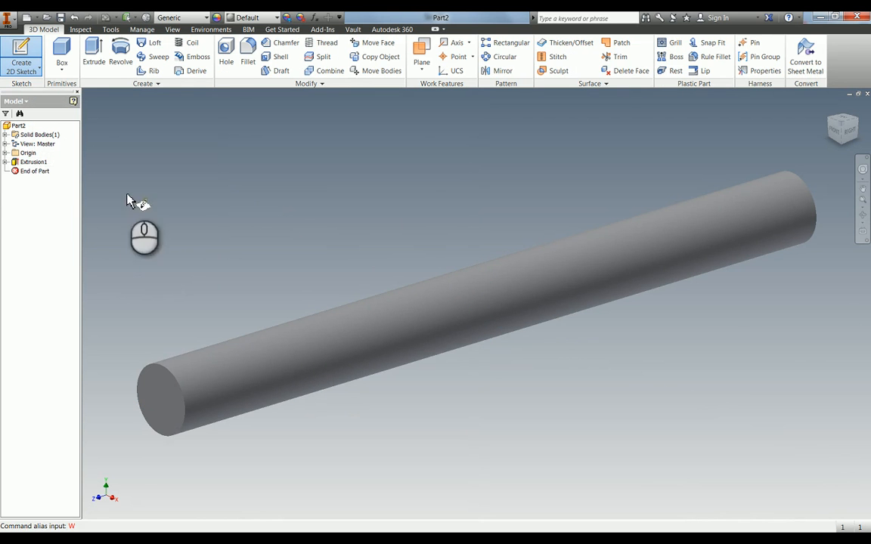
{"action": "left_click", "coordinate": [6, 153]}
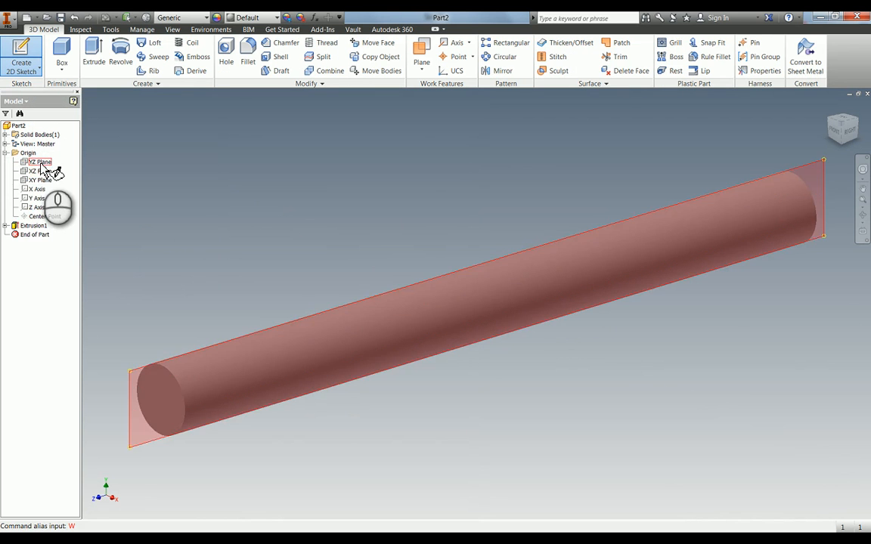
{"action": "left_click", "coordinate": [41, 163]}
{"action": "key", "text": "s"}
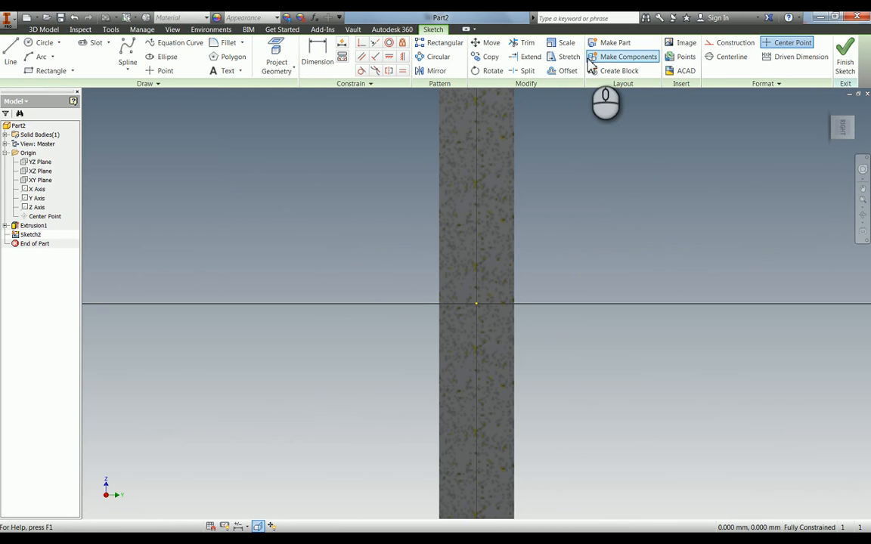
{"action": "scroll", "coordinate": [433, 95], "scroll_direction": "down", "scroll_amount": 3}
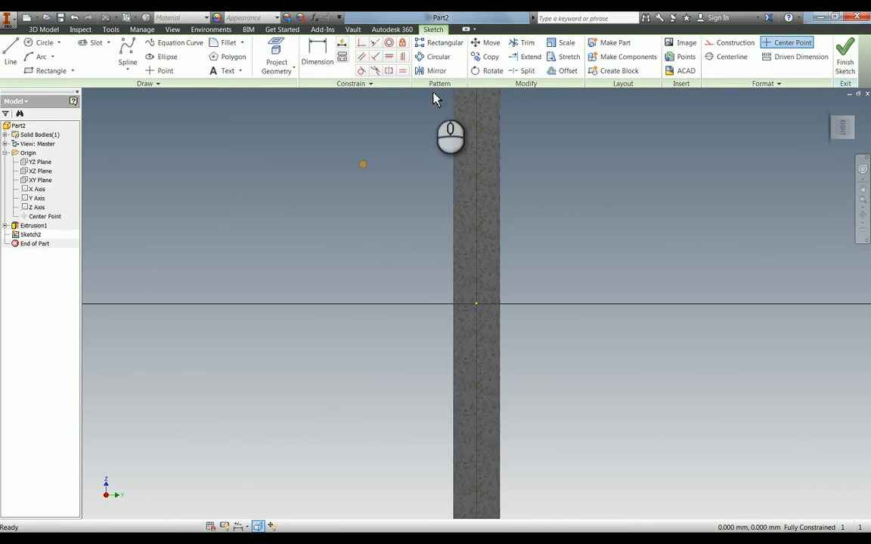
{"action": "left_click", "coordinate": [286, 51]}
{"action": "left_click", "coordinate": [496, 146]}
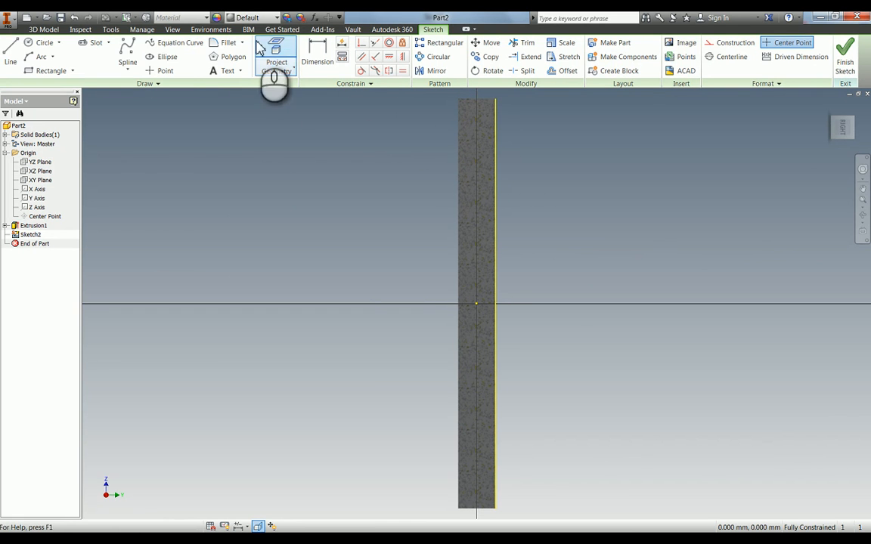
- Draw two narrow rectangles inward from the projected edge, one starting at the rod's end corner and one near its middle
{"action": "left_click", "coordinate": [50, 70]}
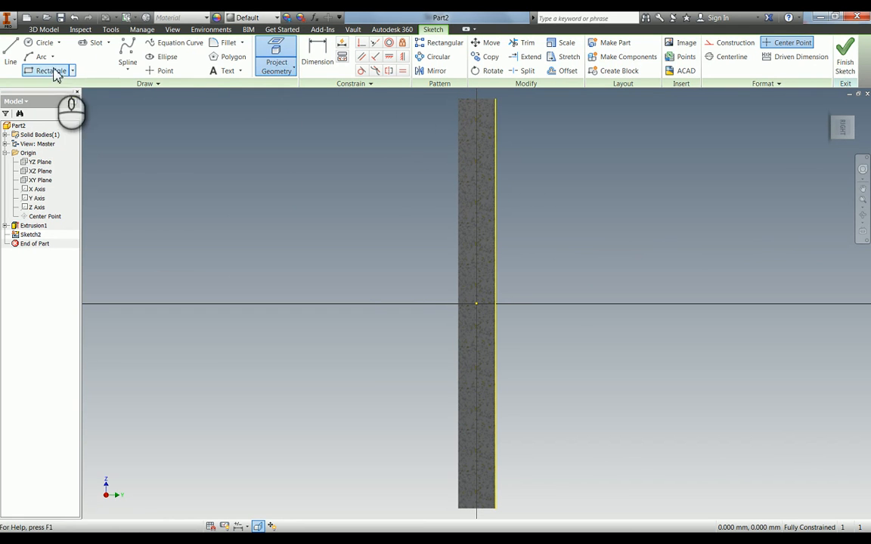
{"action": "left_click", "coordinate": [496, 99]}
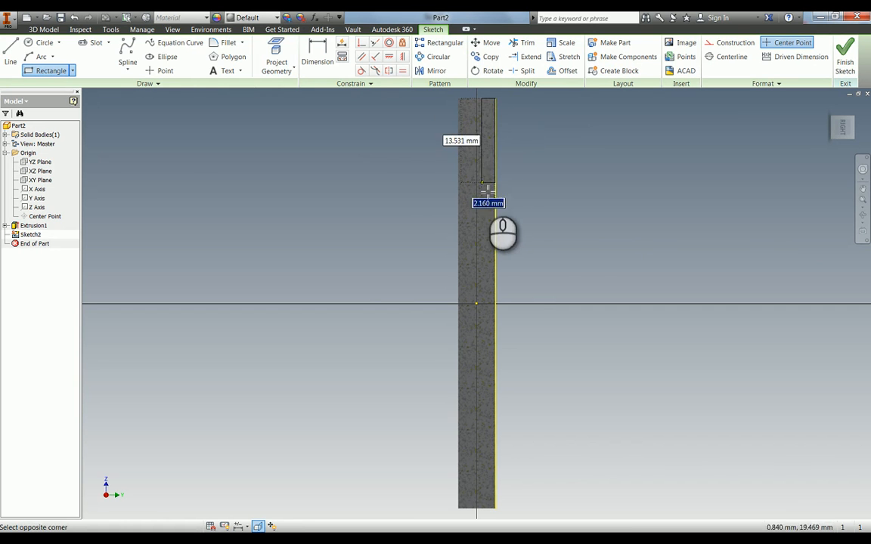
{"action": "left_click", "coordinate": [486, 188]}
{"action": "left_click", "coordinate": [496, 266]}
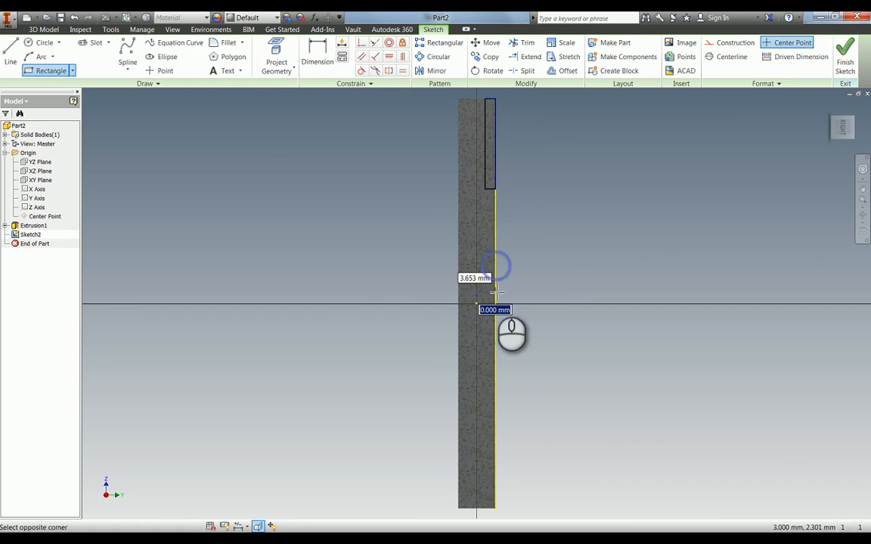
{"action": "left_click", "coordinate": [490, 333]}
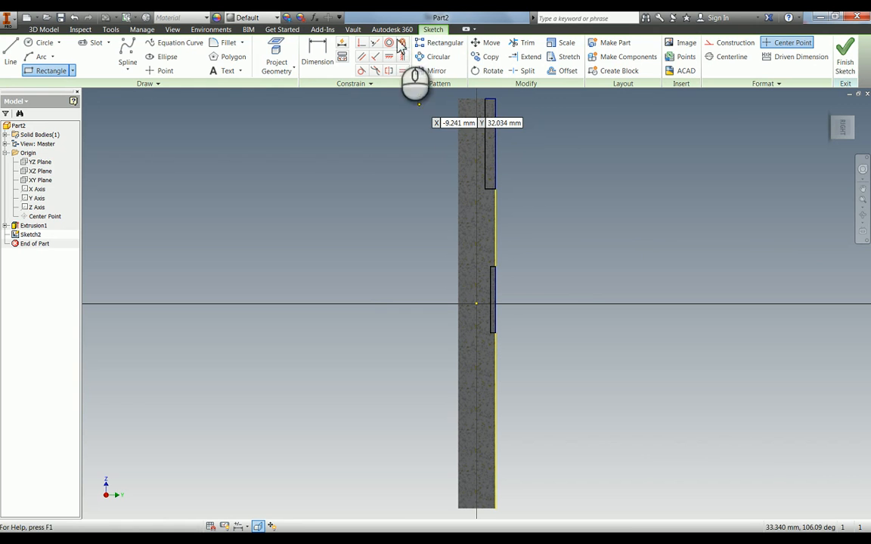
- Apply an Equal constraint between the short sides of the two rectangles
{"action": "left_click", "coordinate": [402, 71]}
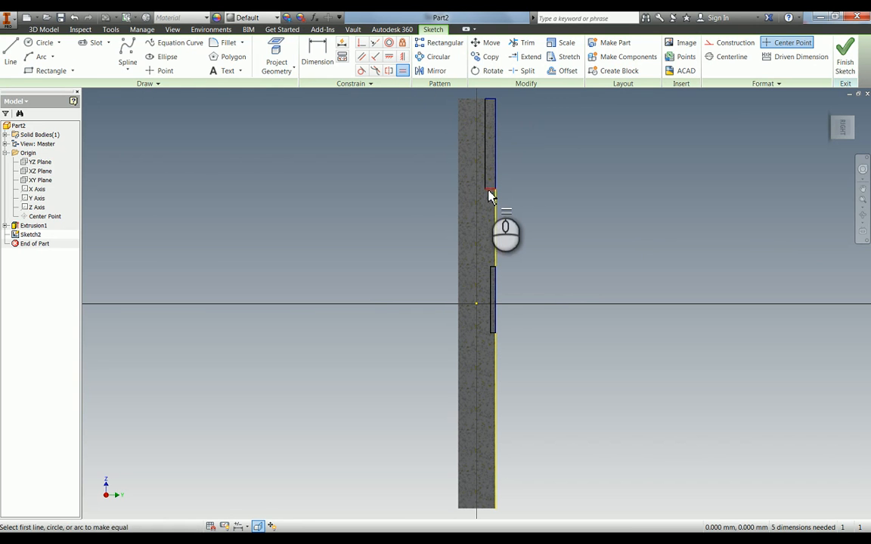
{"action": "left_click", "coordinate": [490, 191]}
{"action": "left_click", "coordinate": [488, 268]}
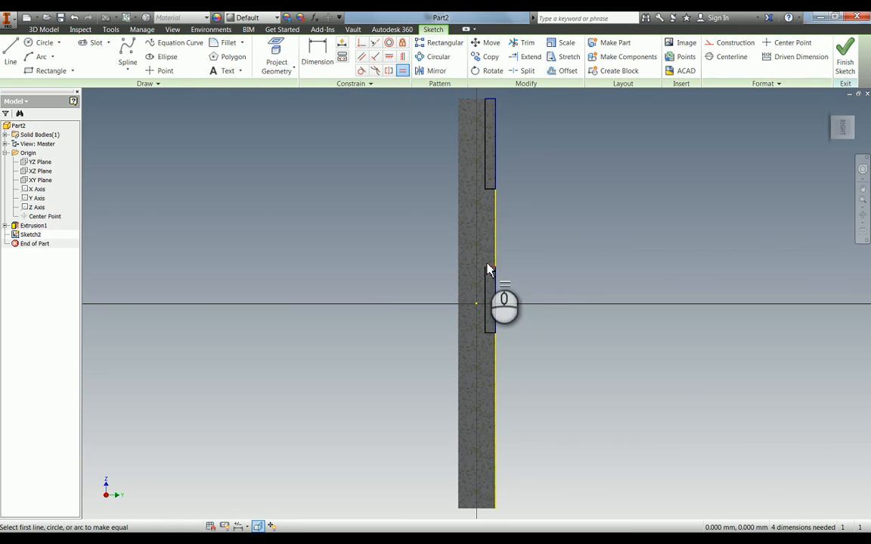
- Dimension the distance from the origin to the middle rectangle's inner long side as 2.6 mm
{"action": "key", "text": "d"}
{"action": "left_click", "coordinate": [483, 299]}
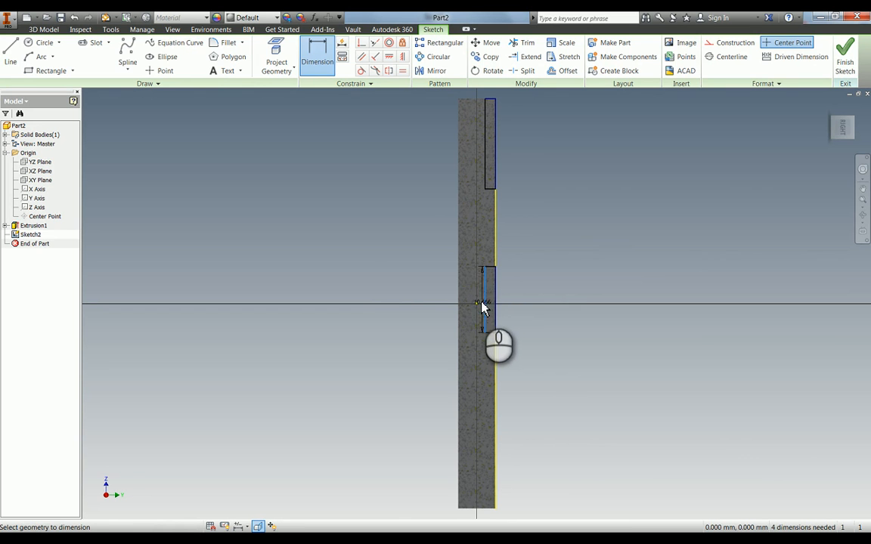
{"action": "left_click", "coordinate": [479, 305]}
{"action": "left_click", "coordinate": [360, 261]}
{"action": "type", "text": "2."}
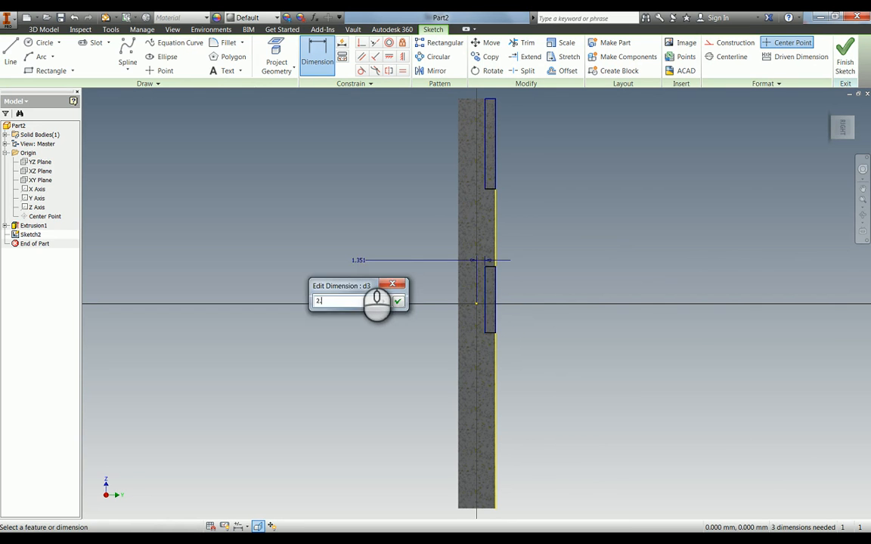
{"action": "type", "text": "6"}
{"action": "key", "text": "Return"}
- Dimension the length of the rectangle at the rod's end as 6 mm
{"action": "left_click", "coordinate": [492, 139]}
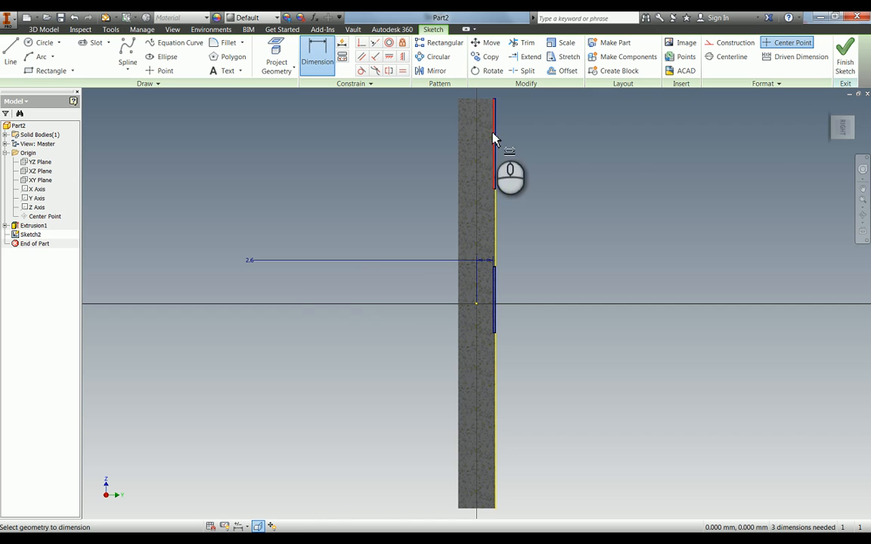
{"action": "left_click", "coordinate": [375, 165]}
{"action": "type", "text": "6"}
{"action": "key", "text": "Return"}
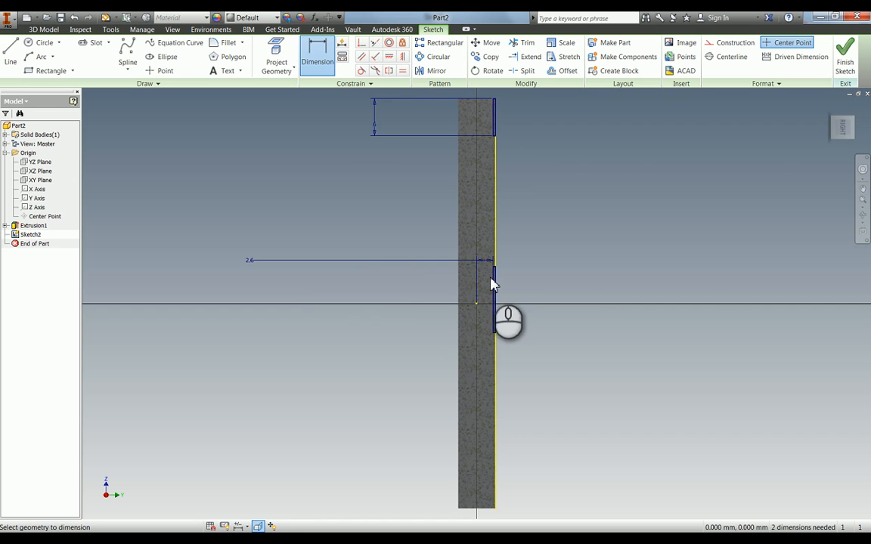
- Set the middle rectangle's length to 10 mm and align its long side's midpoint with the origin using a Horizontal constraint
{"action": "left_click", "coordinate": [493, 284]}
{"action": "left_click", "coordinate": [370, 297]}
{"action": "type", "text": "10"}
{"action": "key", "text": "Return"}
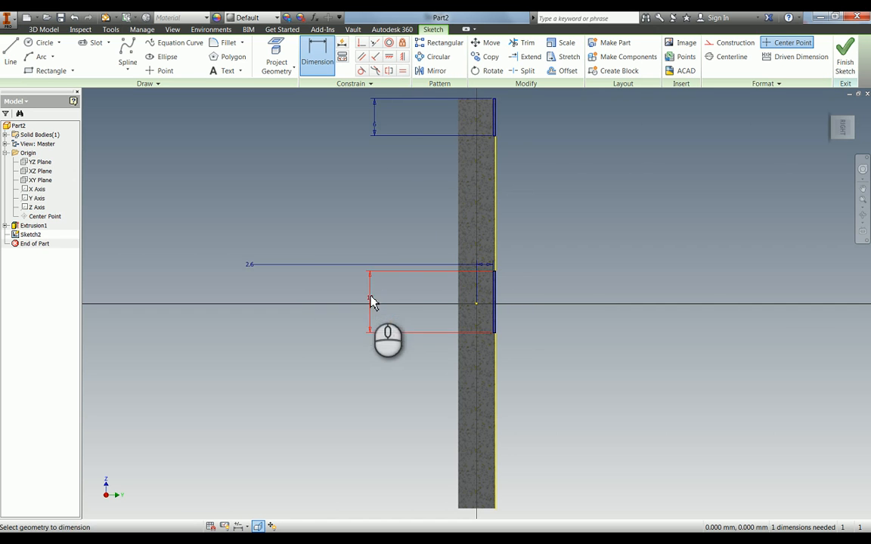
{"action": "left_click", "coordinate": [390, 59]}
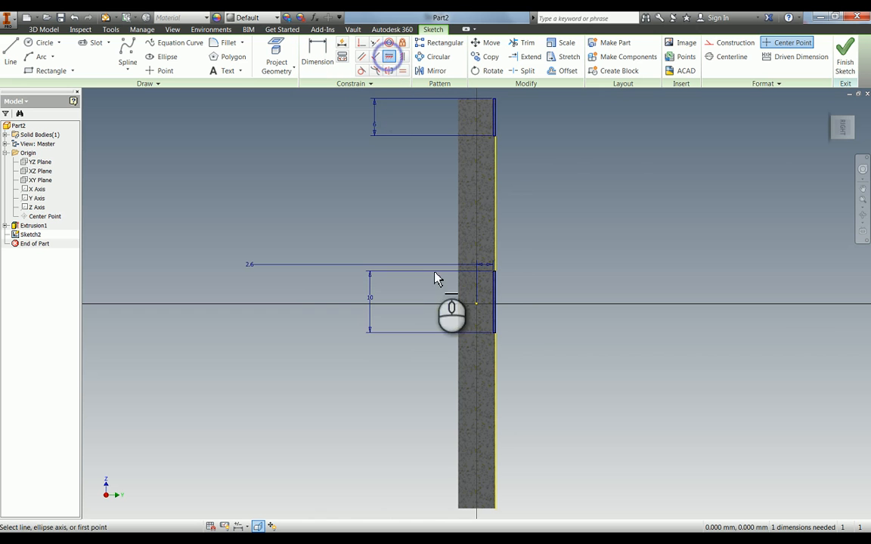
{"action": "left_click", "coordinate": [491, 301]}
- Cut the end and middle rectangles out of the shaft with extents All, applied symmetrically in both directions
{"action": "key", "text": "F6"}
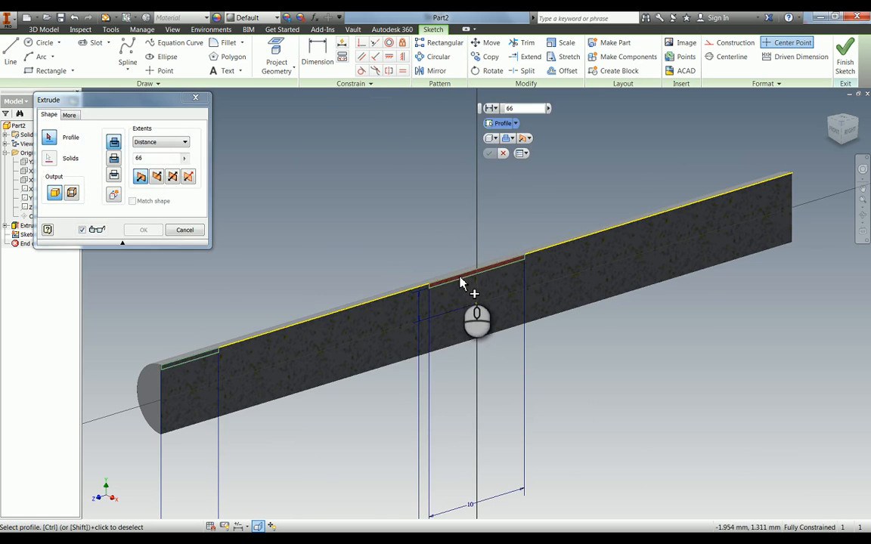
{"action": "left_click", "coordinate": [462, 287]}
{"action": "left_click", "coordinate": [173, 370]}
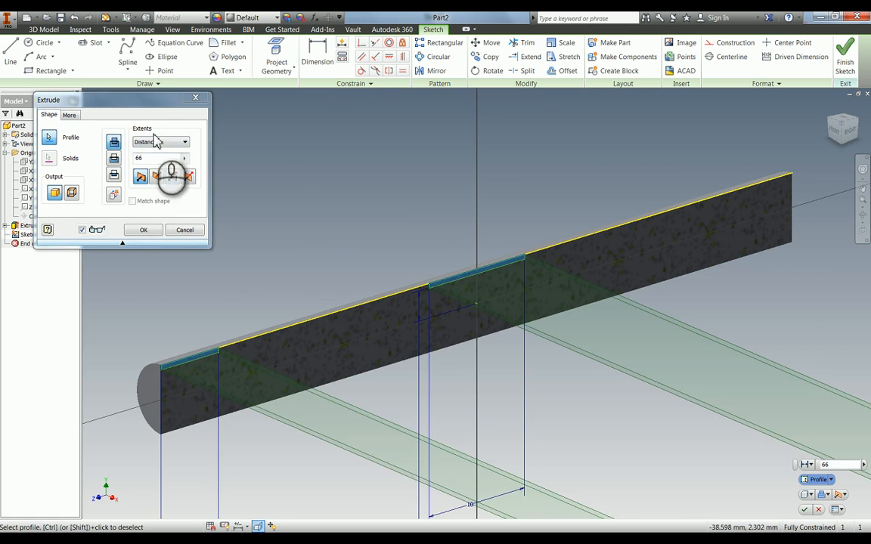
{"action": "left_click", "coordinate": [114, 158]}
{"action": "left_click", "coordinate": [157, 142]}
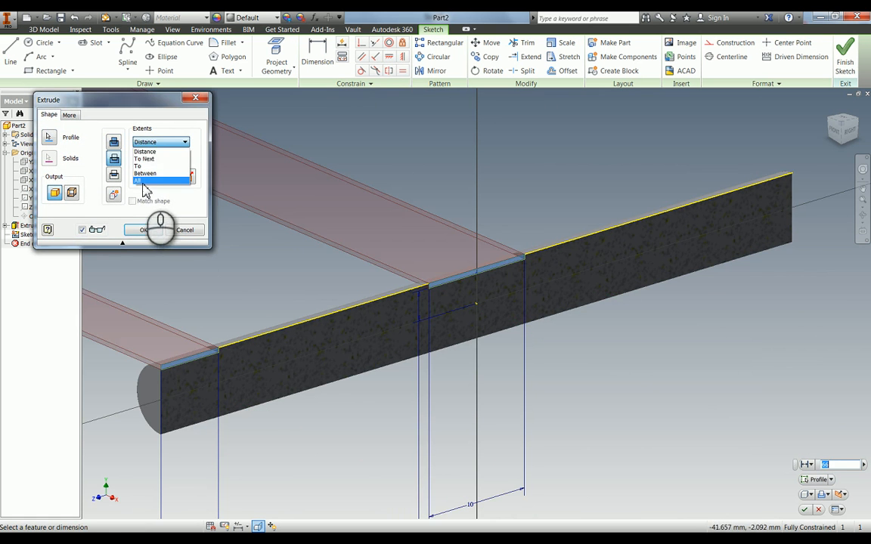
{"action": "left_click", "coordinate": [144, 181]}
{"action": "left_click", "coordinate": [144, 230]}
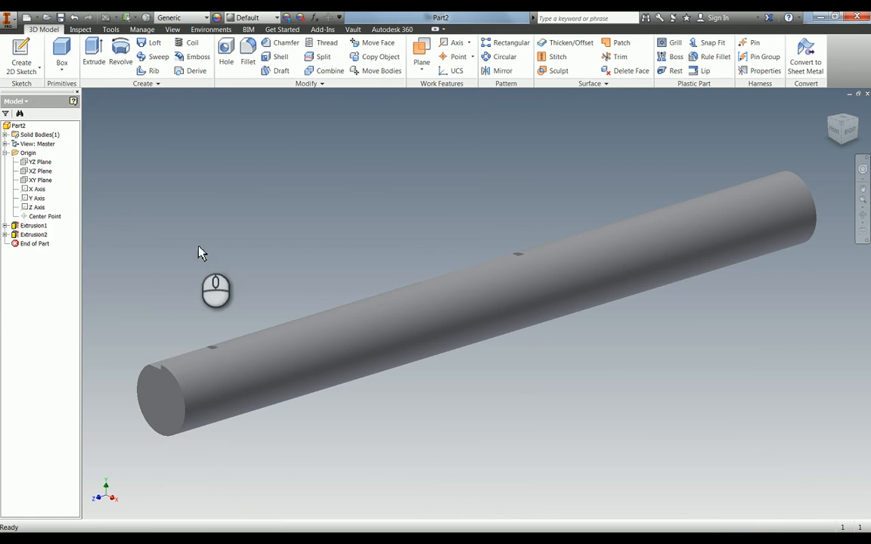
{"action": "double_click", "coordinate": [31, 235]}
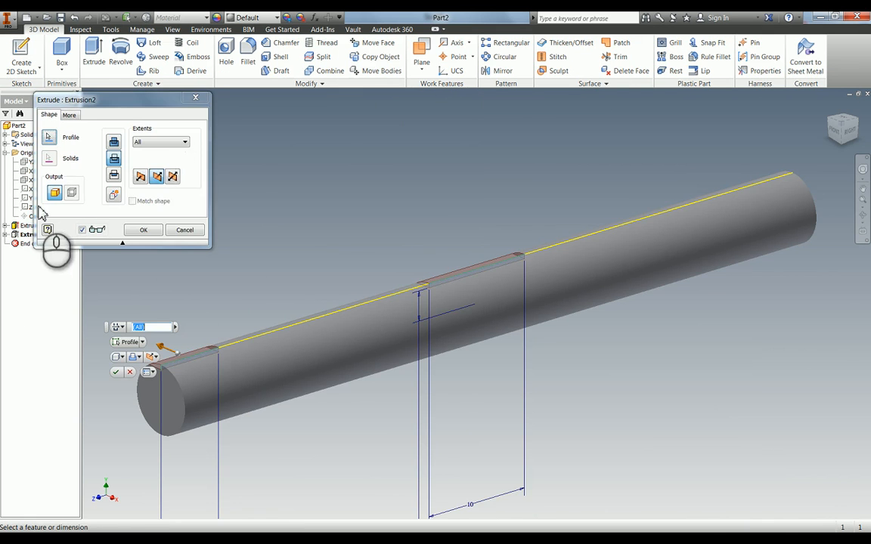
{"action": "left_click", "coordinate": [145, 231]}
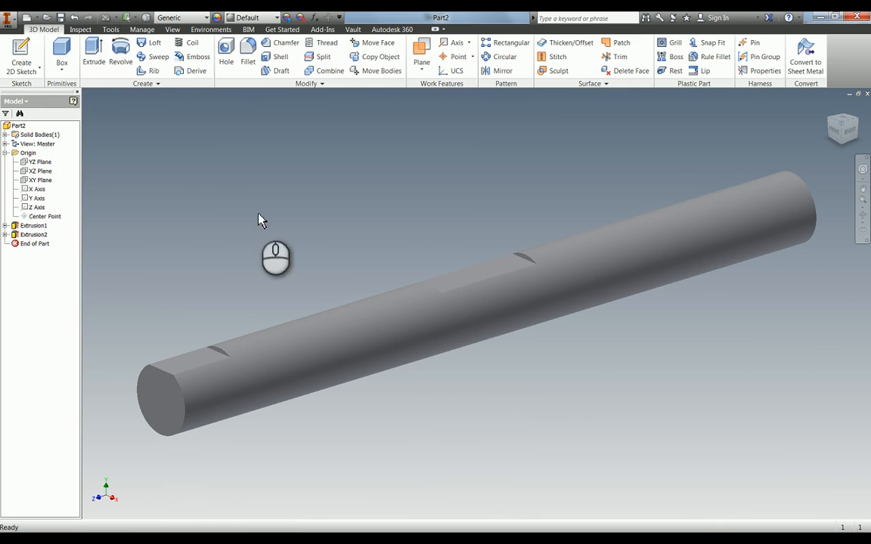
- Start a sketch on the XZ plane, slice the view at the sketch plane and project the shaft's long side edge
{"action": "left_click", "coordinate": [46, 178]}
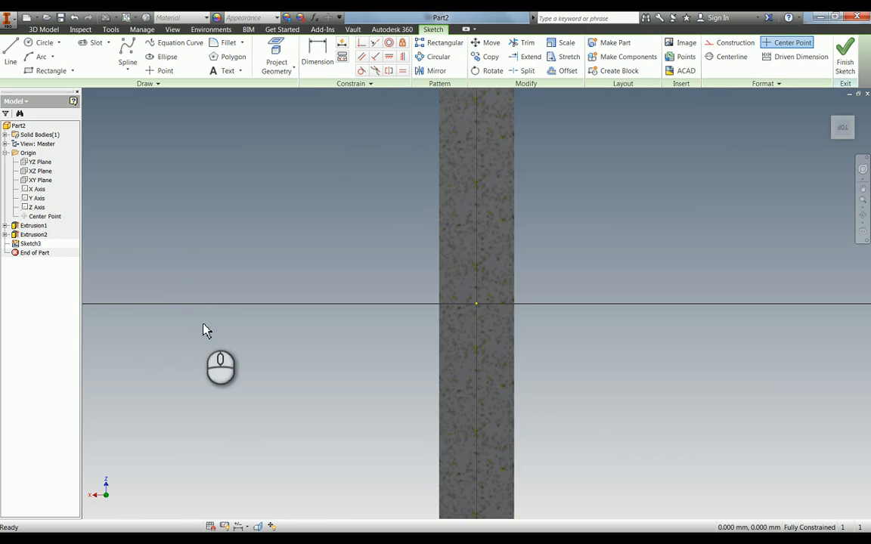
{"action": "mouse_move", "coordinate": [202, 323]}
{"action": "middle_mouse_down"}
{"action": "mouse_move", "coordinate": [280, 163]}
{"action": "mouse_move", "coordinate": [388, 297]}
{"action": "mouse_move", "coordinate": [374, 242]}
{"action": "middle_mouse_up"}
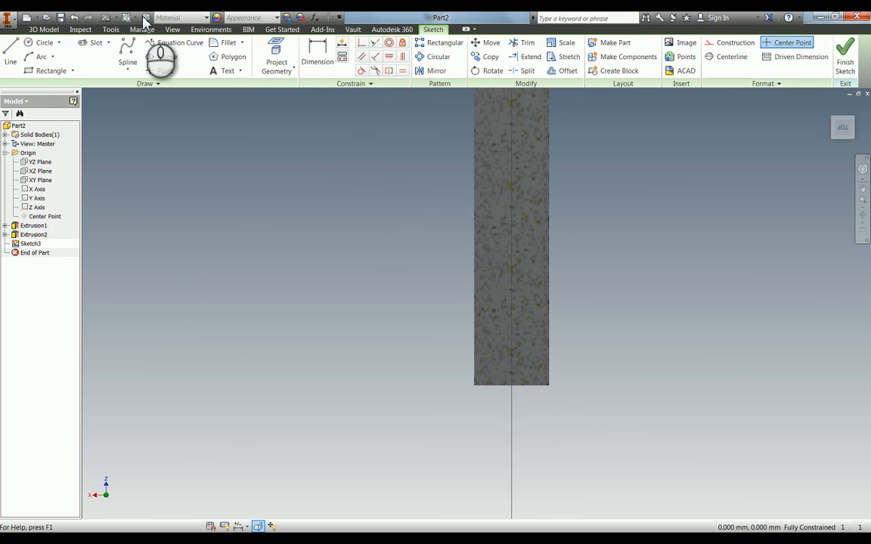
{"action": "left_click", "coordinate": [276, 47]}
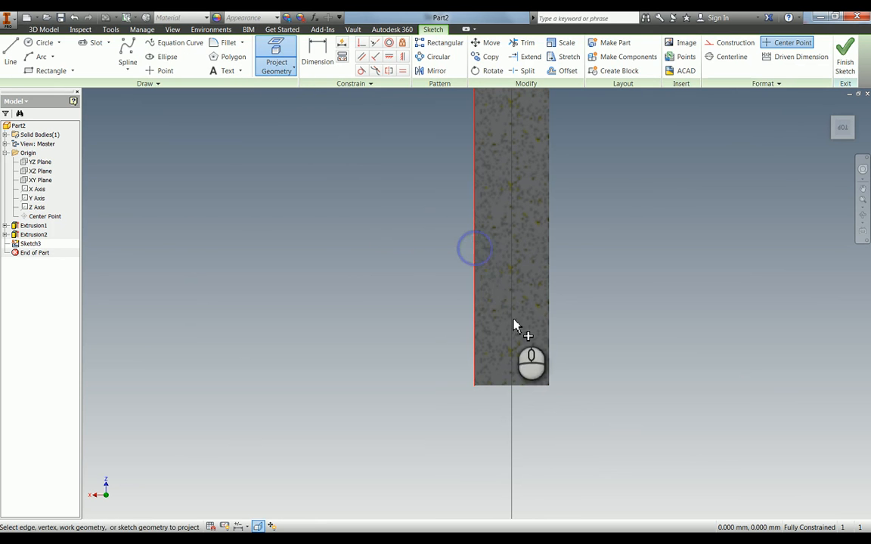
{"action": "mouse_move", "coordinate": [433, 191]}
{"action": "middle_mouse_down"}
{"action": "mouse_move", "coordinate": [422, 330]}
{"action": "mouse_move", "coordinate": [414, 287]}
{"action": "mouse_move", "coordinate": [415, 331]}
{"action": "middle_mouse_up"}
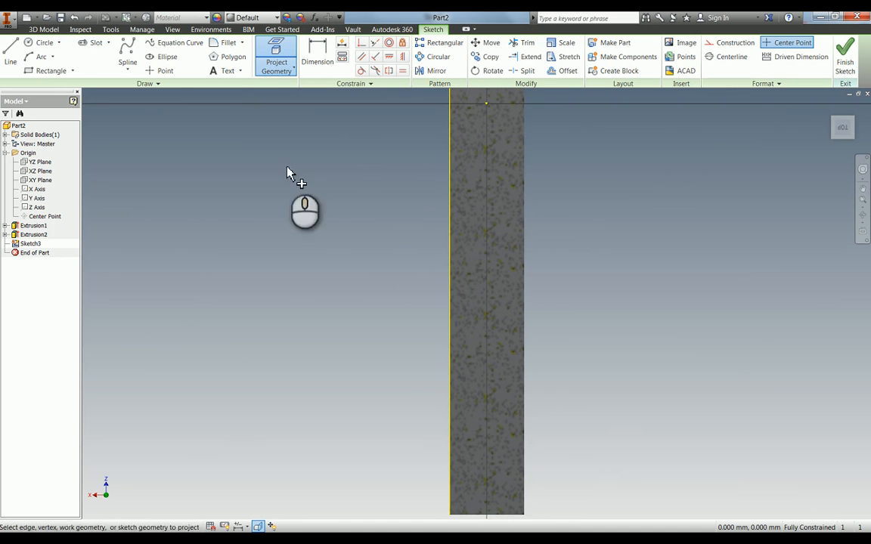
- Draw a rectangle from the end corner of the projected edge and dimension its length along the shaft as 6 mm
{"action": "left_click", "coordinate": [49, 70]}
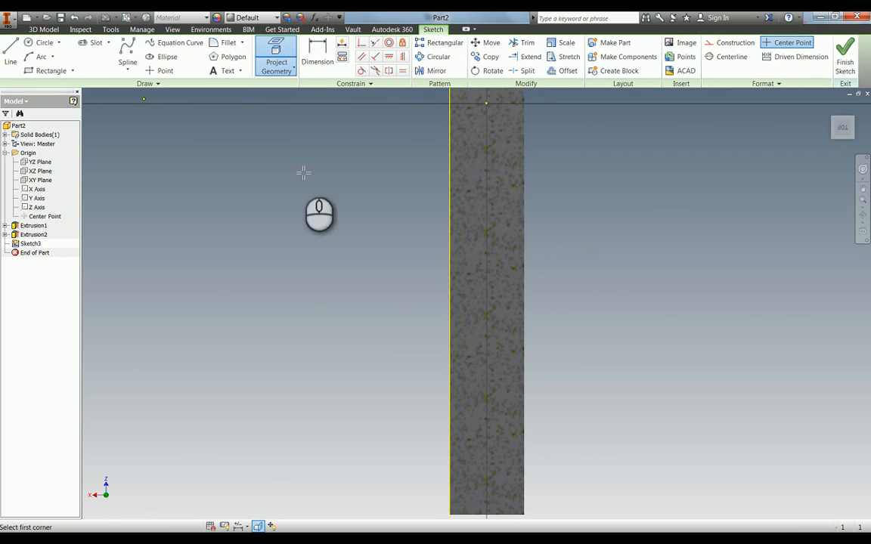
{"action": "left_click", "coordinate": [451, 515]}
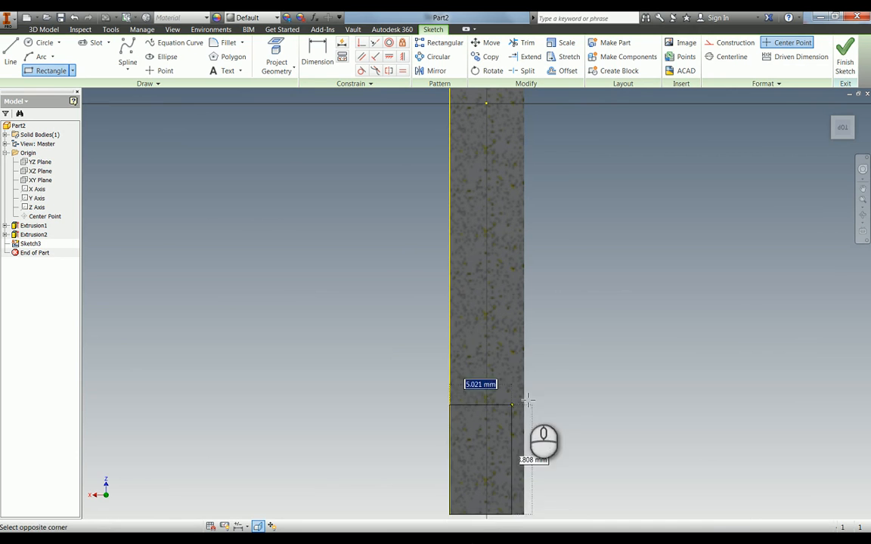
{"action": "left_click", "coordinate": [501, 361]}
{"action": "key", "text": "d"}
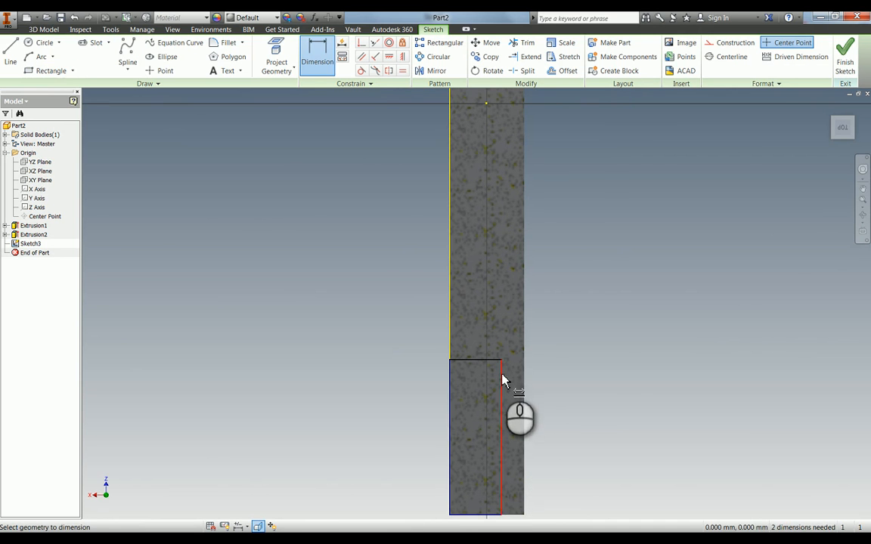
{"action": "left_click", "coordinate": [502, 378]}
{"action": "left_click", "coordinate": [610, 365]}
{"action": "type", "text": "6"}
{"action": "key", "text": "Return"}
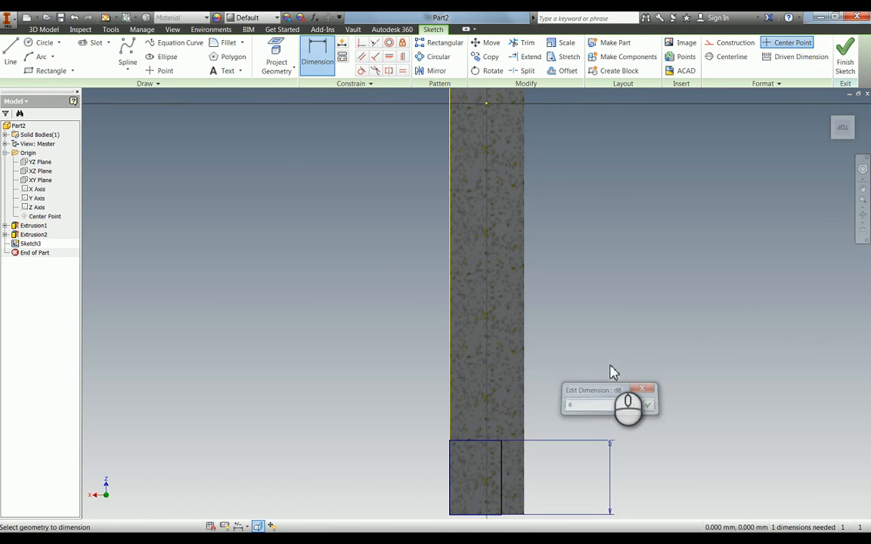
{"action": "key", "text": "Escape"}
- Move the rectangle's inner long side toward the projected edge and dimension its distance from the origin as 2.6 mm
{"action": "left_click_drag", "start_coordinate": [481, 457], "coordinate": [476, 458]}
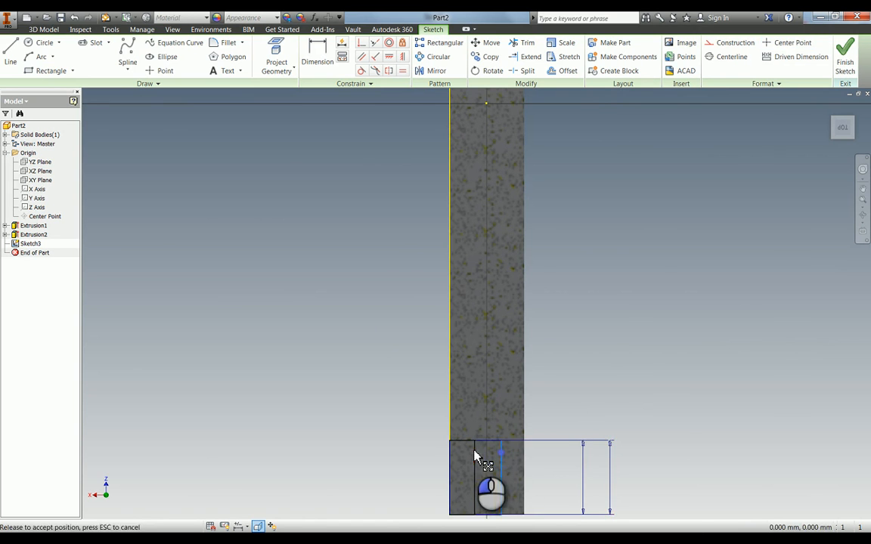
{"action": "key", "text": "d"}
{"action": "left_click", "coordinate": [473, 464]}
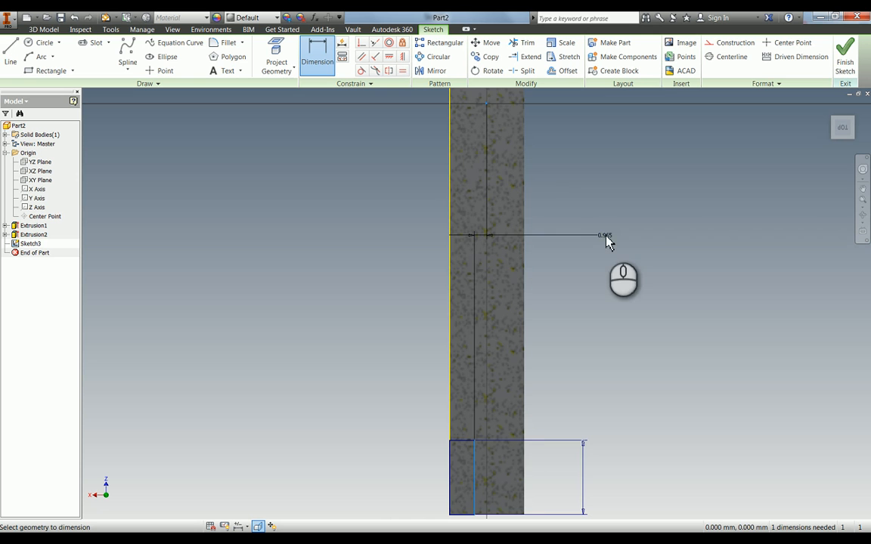
{"action": "left_click", "coordinate": [605, 238]}
{"action": "type", "text": "2.6"}
{"action": "key", "text": "Return"}
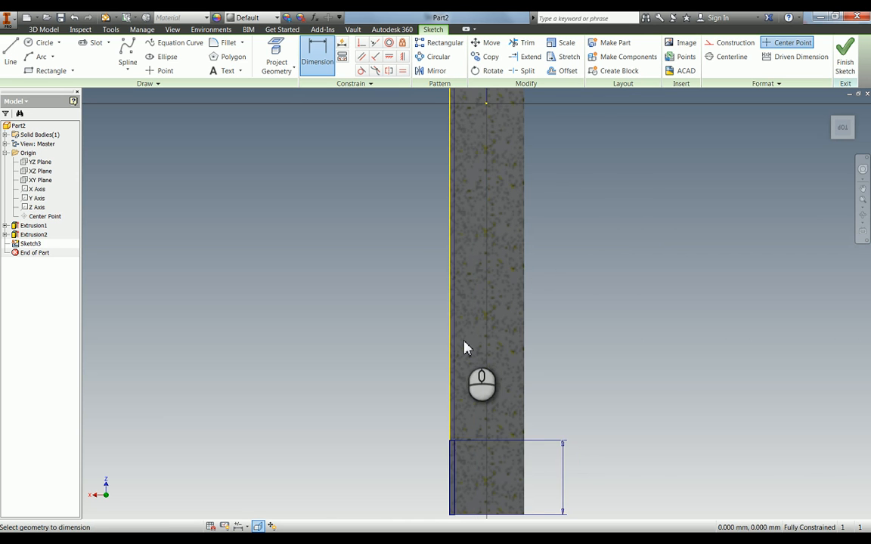
- Cut the new end rectangle out of the shaft with extents All in both directions
{"action": "middle_click_drag", "start_coordinate": [464, 348], "coordinate": [703, 348], "text": "shift"}
{"action": "key", "text": "e"}
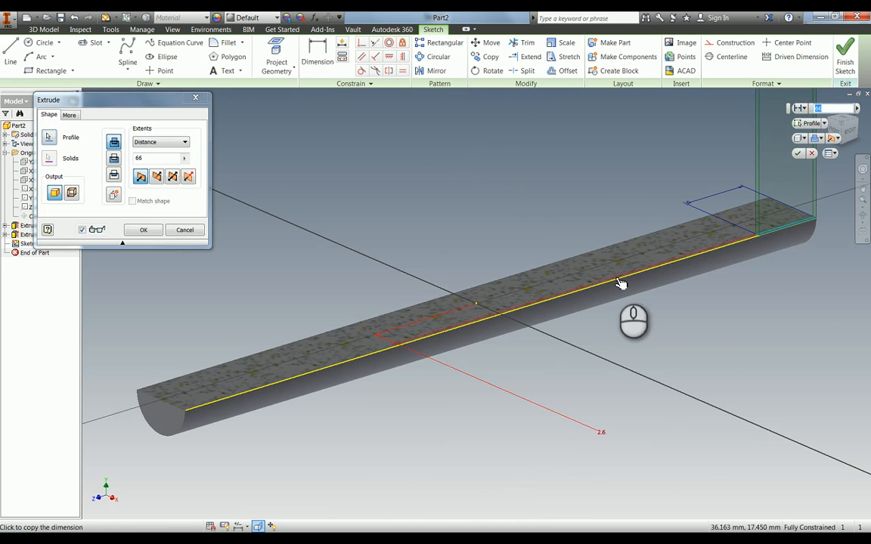
{"action": "left_click", "coordinate": [160, 142]}
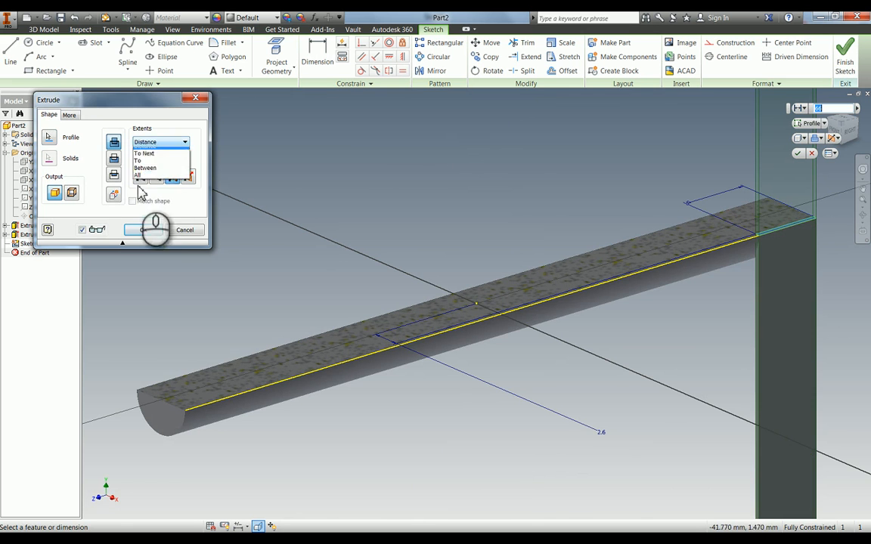
{"action": "left_click", "coordinate": [154, 184]}
{"action": "left_click", "coordinate": [113, 158]}
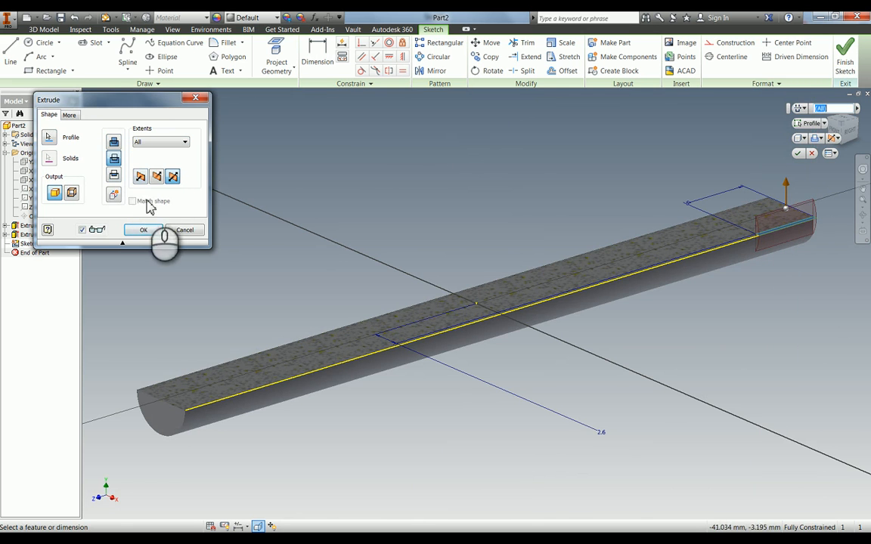
{"action": "left_click", "coordinate": [146, 231]}
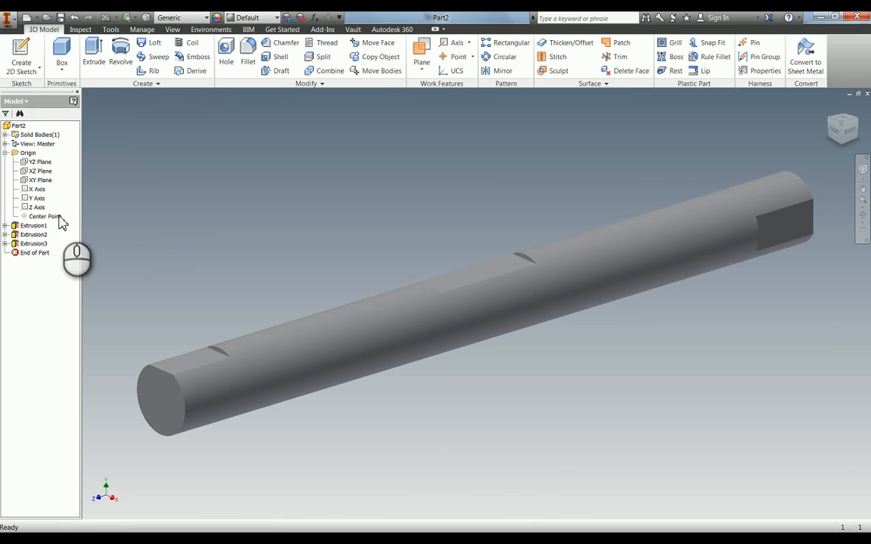
- Set the part's physical material to Steel in its iProperties
{"action": "left_click", "coordinate": [18, 125]}
{"action": "right_click", "coordinate": [18, 126]}
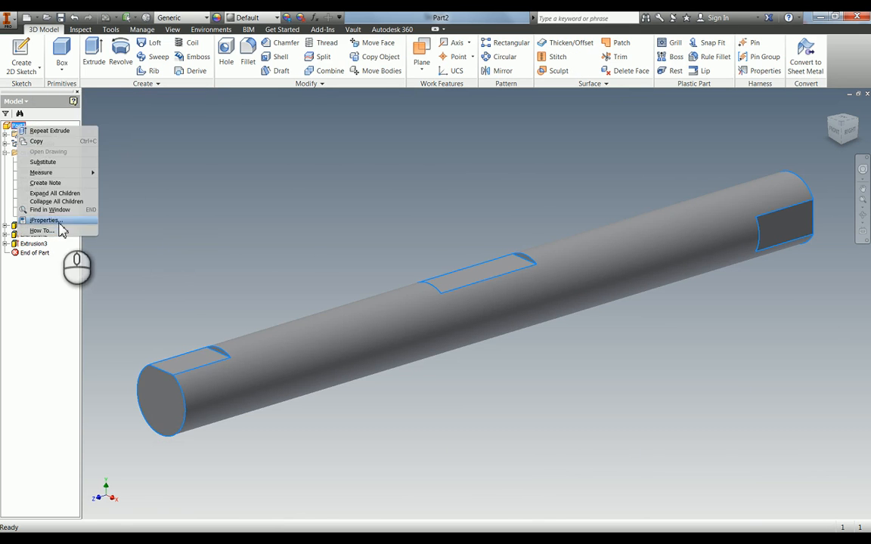
{"action": "left_click", "coordinate": [59, 219]}
{"action": "left_click", "coordinate": [209, 35]}
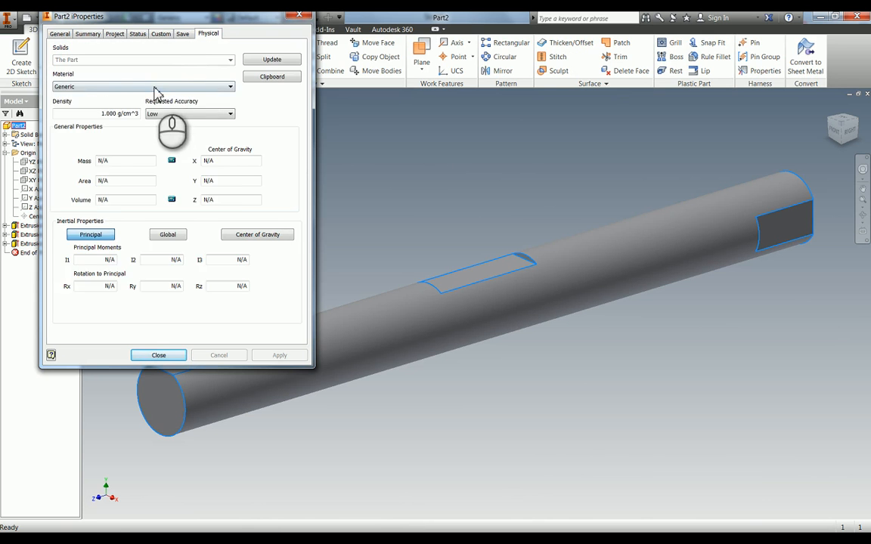
{"action": "left_click", "coordinate": [155, 87]}
{"action": "key", "text": "s"}
{"action": "key", "text": "Return"}
{"action": "left_click", "coordinate": [155, 87]}
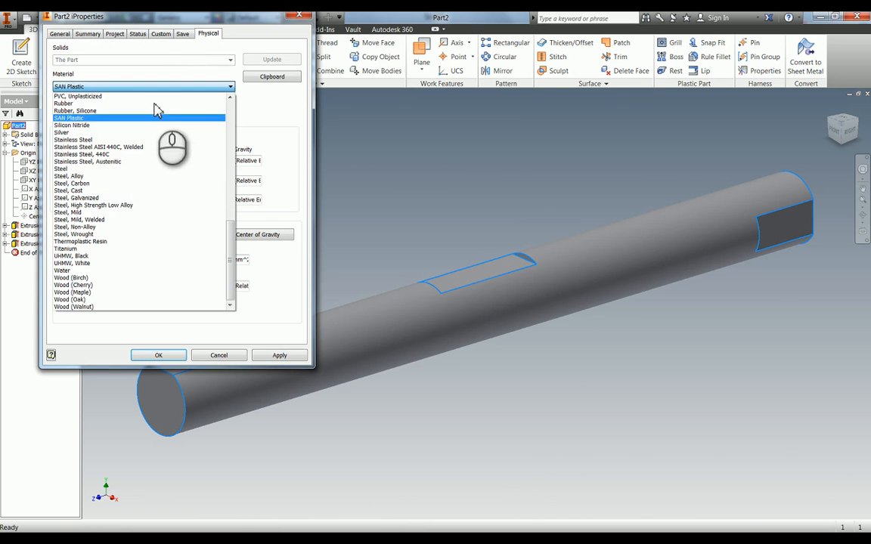
{"action": "left_click", "coordinate": [101, 169]}
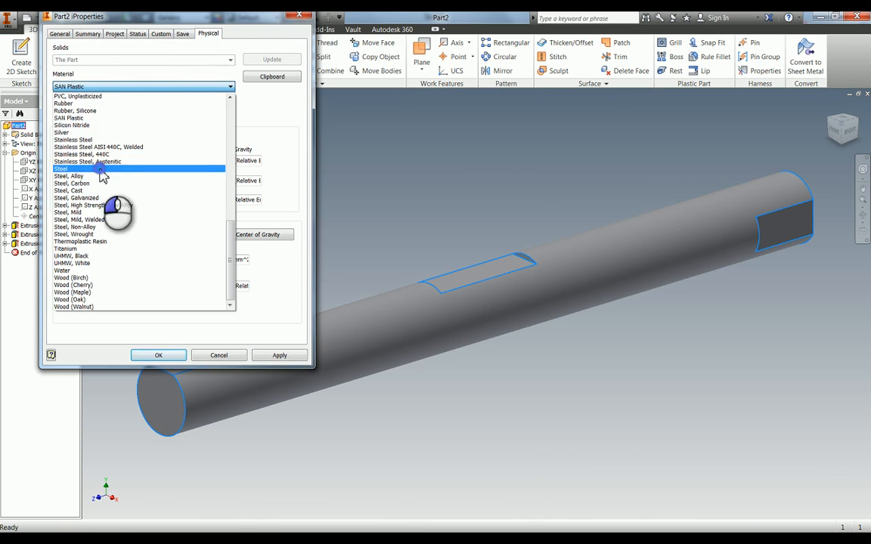
- Enter Crank Shaft as both the title and the description in the iProperties, and apply the changes
{"action": "left_click", "coordinate": [88, 35]}
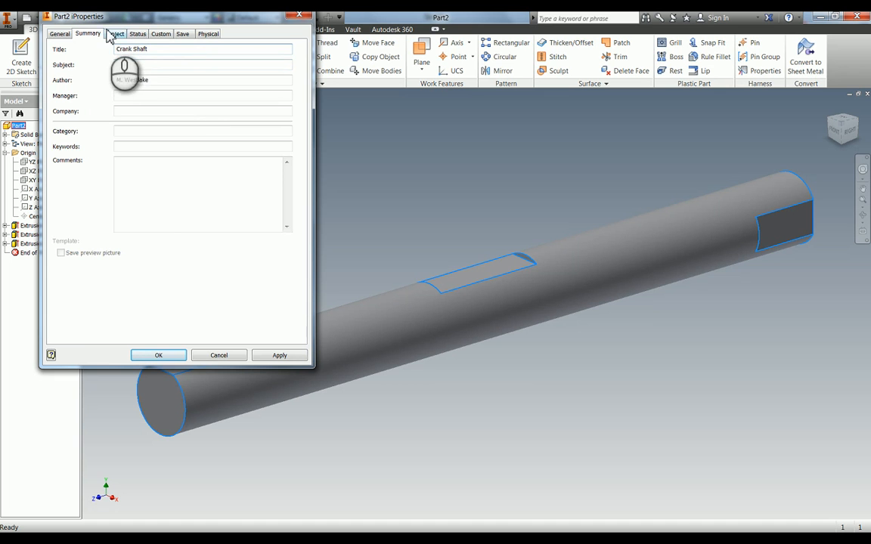
{"action": "left_click", "coordinate": [110, 35]}
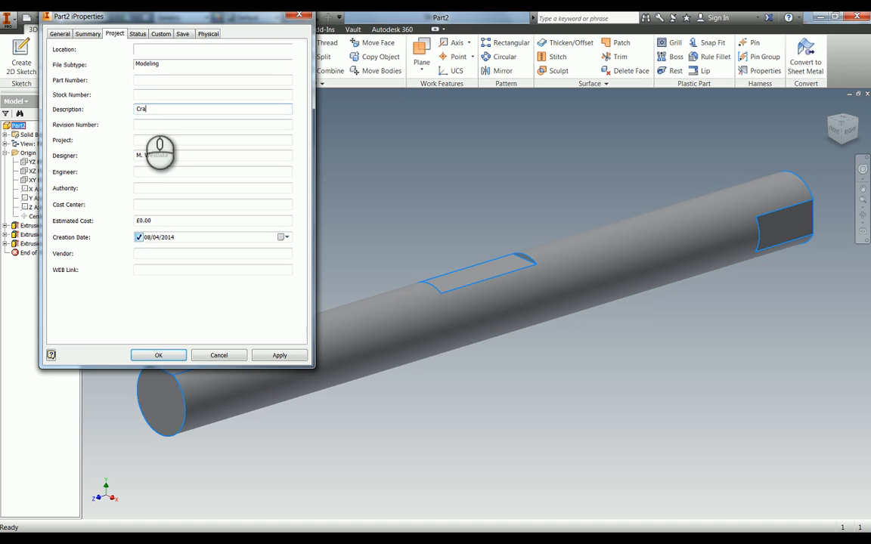
{"action": "left_click", "coordinate": [278, 355]}
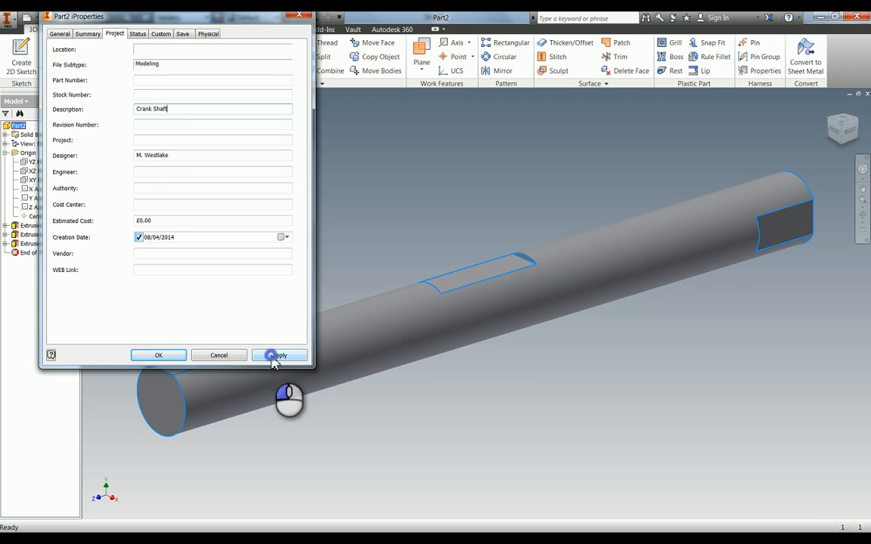
{"action": "left_click", "coordinate": [158, 355]}
{"action": "left_click", "coordinate": [207, 207]}
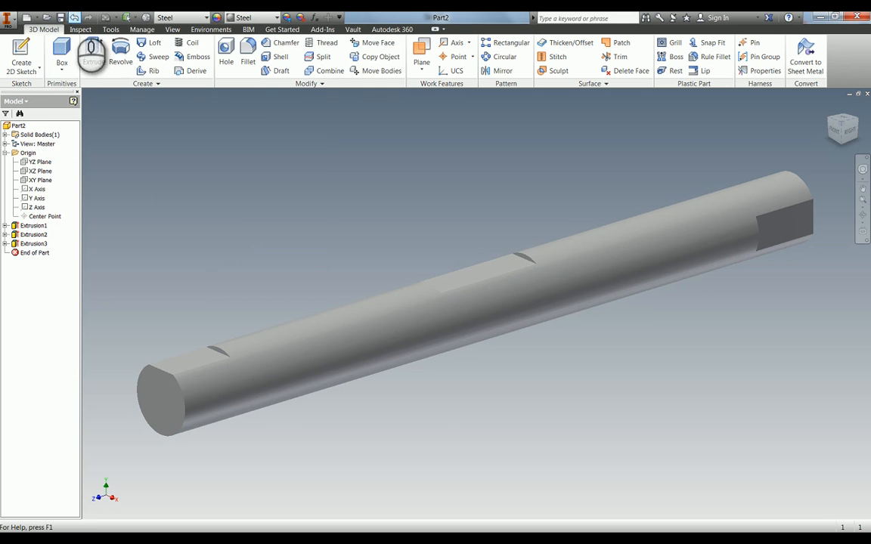
- Start saving the part and choose the Boxer Engine folder as its location
{"action": "left_click", "coordinate": [62, 18]}
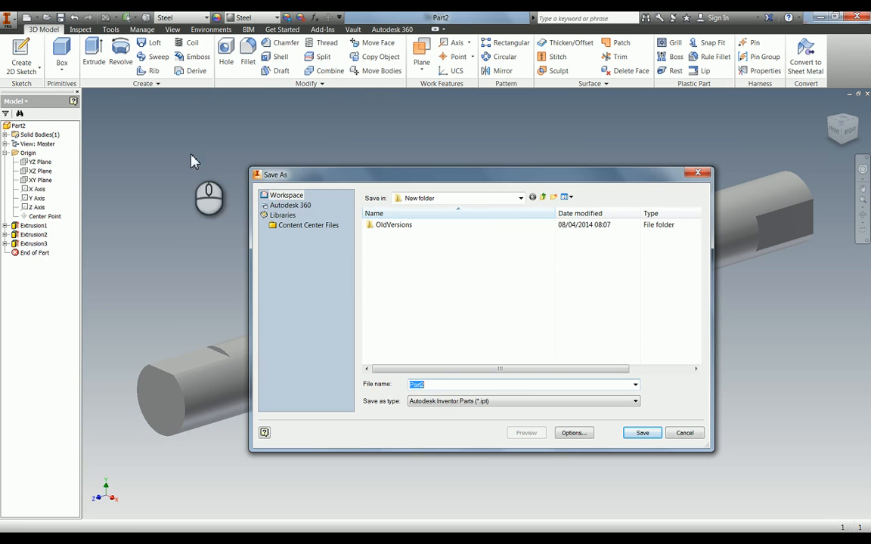
{"action": "left_click", "coordinate": [464, 200]}
{"action": "left_click", "coordinate": [426, 310]}
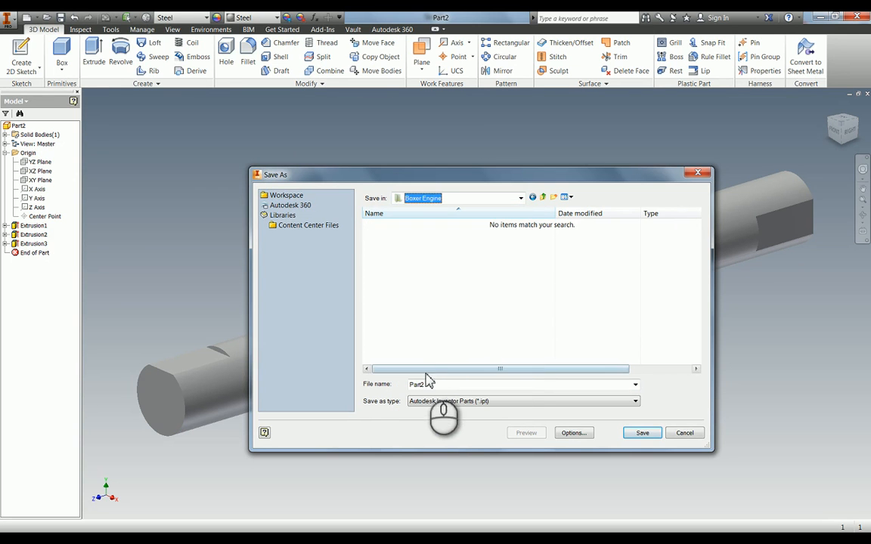